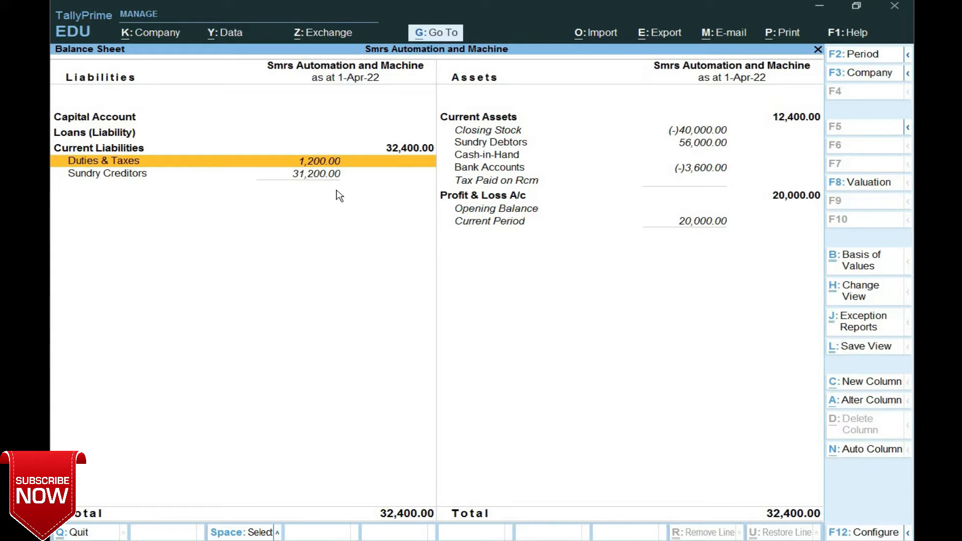
# Examine the ledger balances of the Duties & Taxes group in the balance sheet, then return to voucher entry
pyautogui.press('Return')
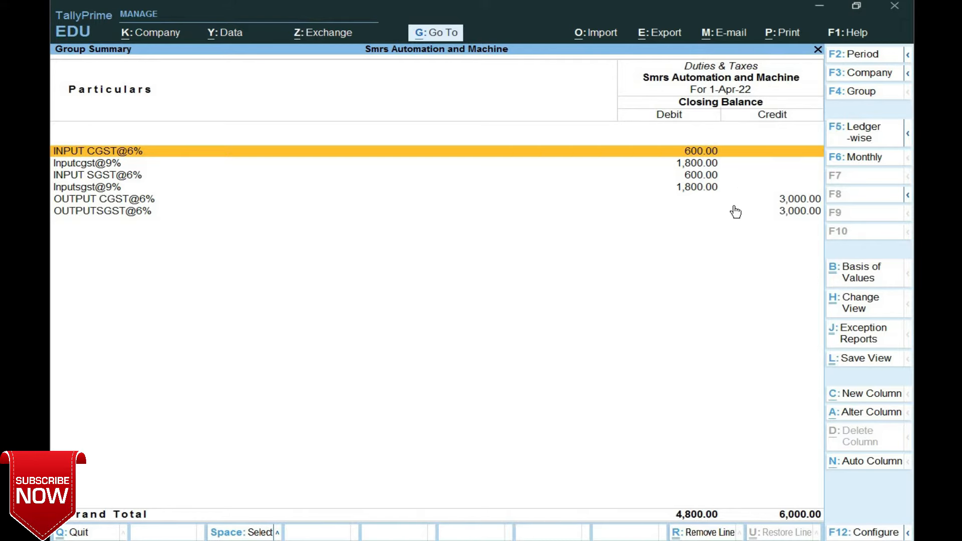
pyautogui.press('Escape')
pyautogui.press('Escape')
pyautogui.press('Escape')
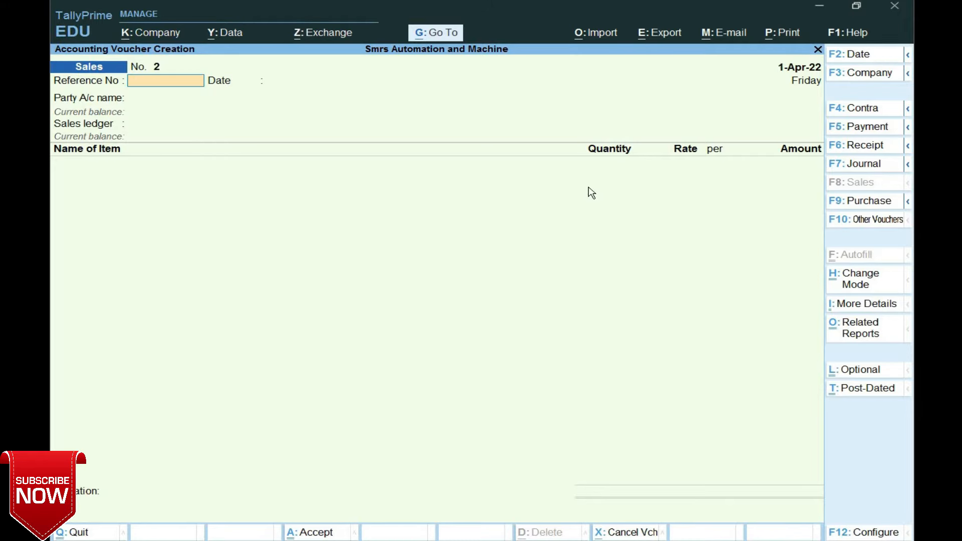
# Start a journal voucher with reference number 03, keeping the date 1-Apr-22
pyautogui.press('F7')
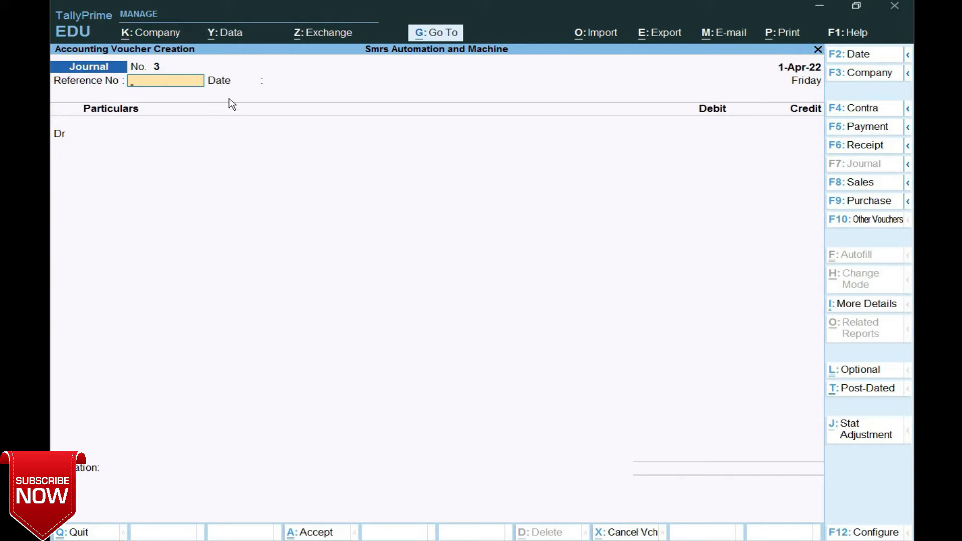
pyautogui.write('03')
pyautogui.press('Return')
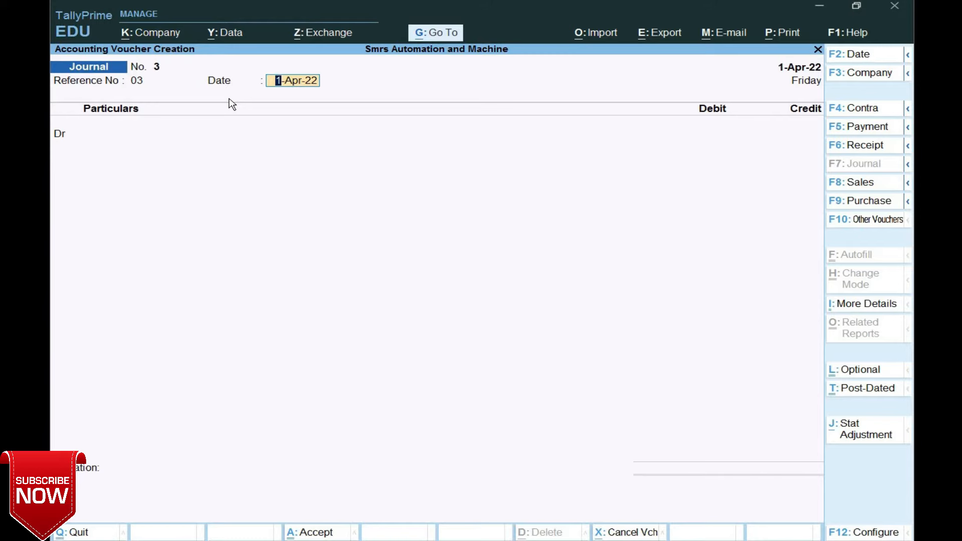
pyautogui.press('Return')
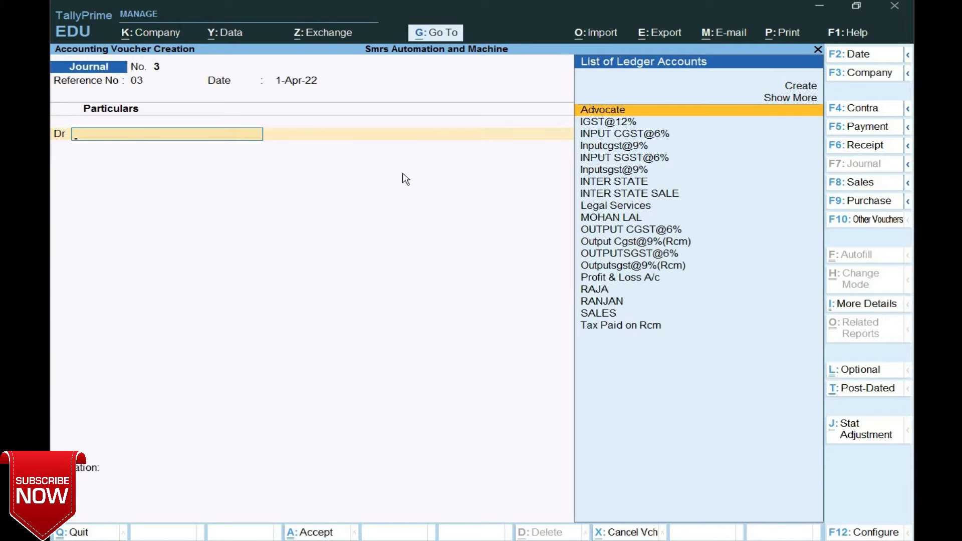
# Debit the OUTPUT CGST@6% ledger with 3,000 on the journal voucher's first line
pyautogui.press('Down')
pyautogui.press('Down')
pyautogui.press('Down')
pyautogui.press('Down')
pyautogui.press('Down')
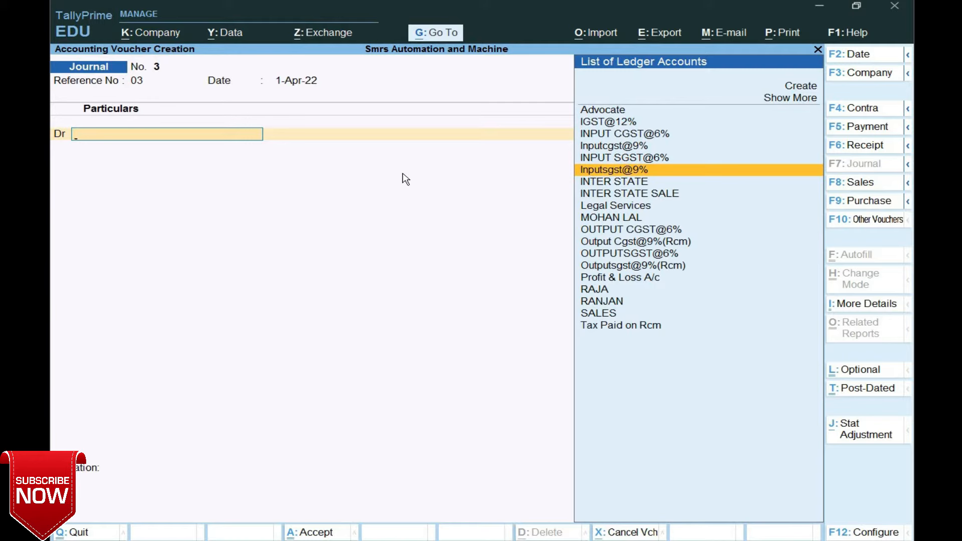
pyautogui.write('OU')
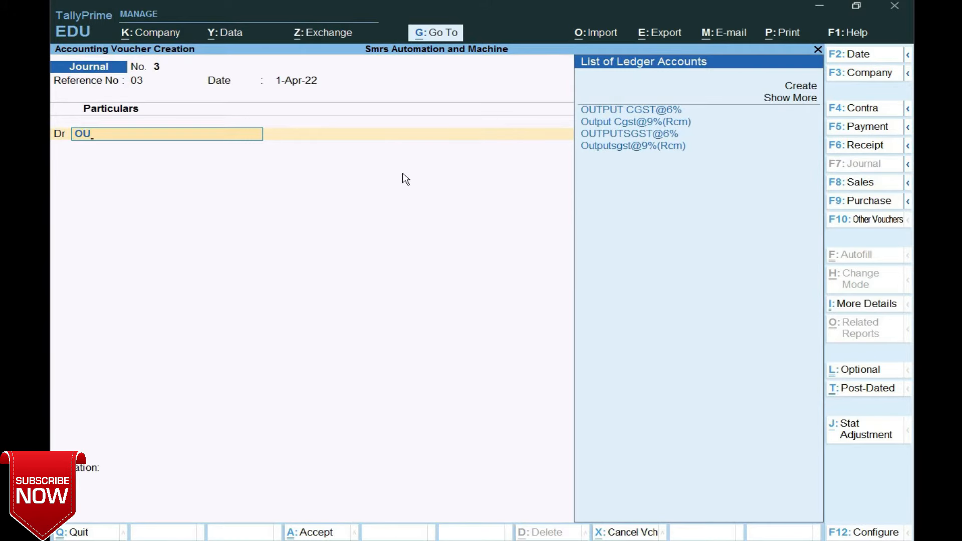
pyautogui.press('Down')
pyautogui.press('Up')
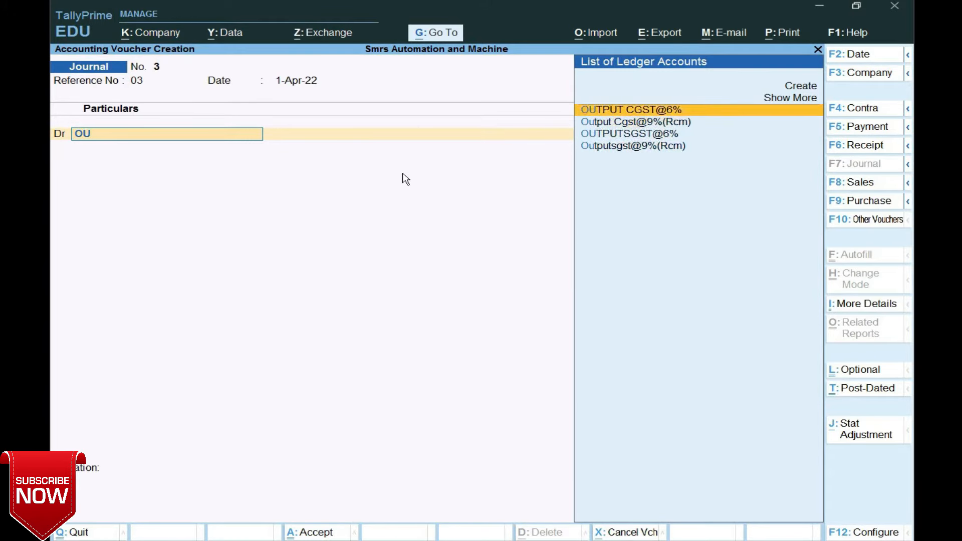
pyautogui.press('Return')
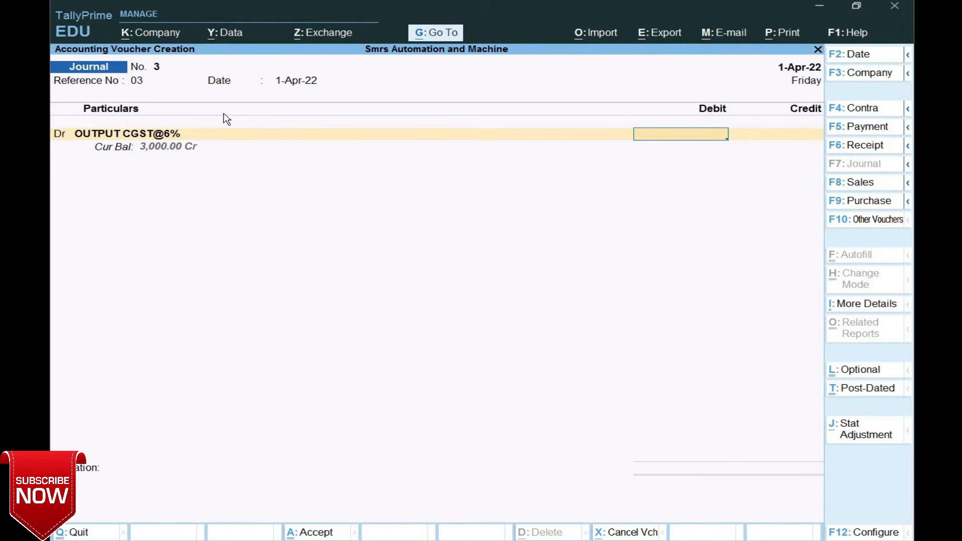
pyautogui.write('3000')
pyautogui.press('Return')
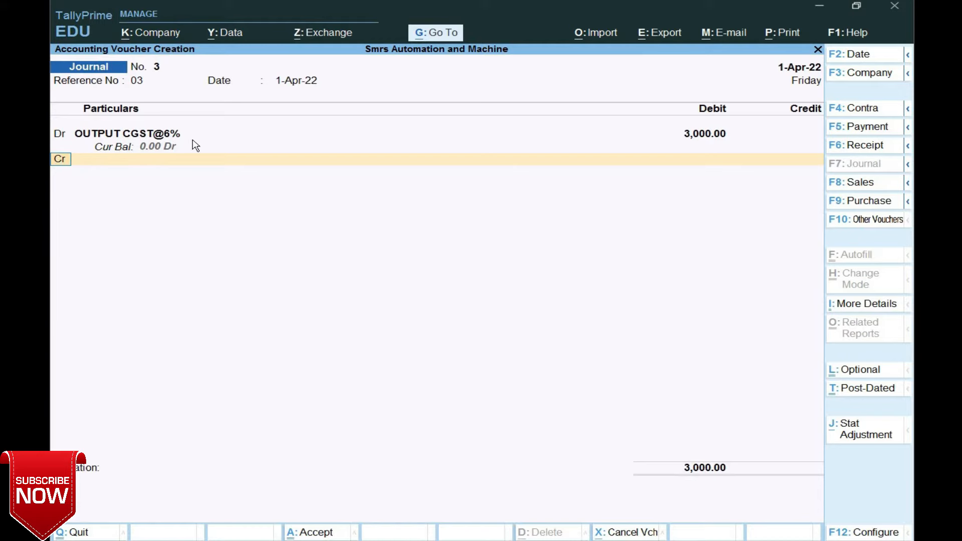
# Add a second debit line for the OUTPUTSGST@6% ledger with an amount of 3,000
pyautogui.write('dr')
pyautogui.press('Return')
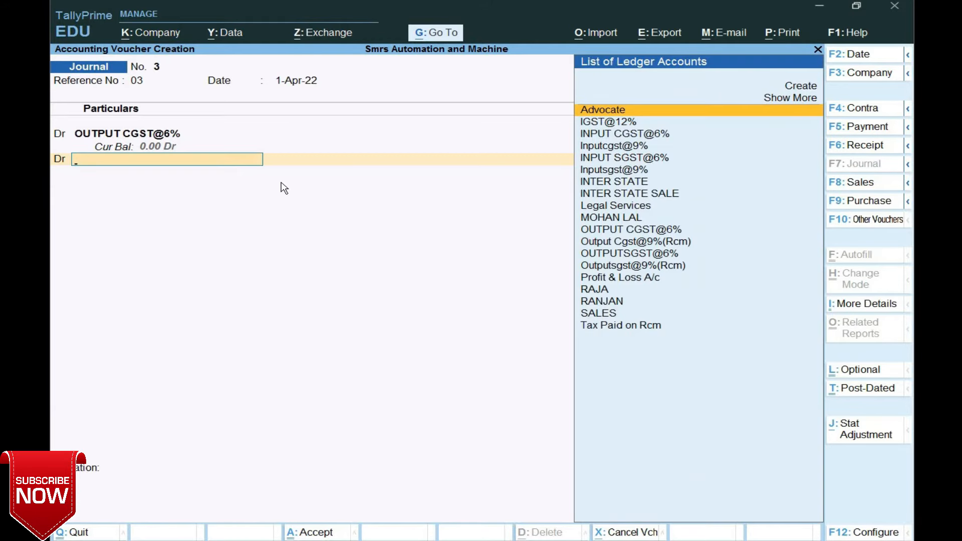
pyautogui.write('OU')
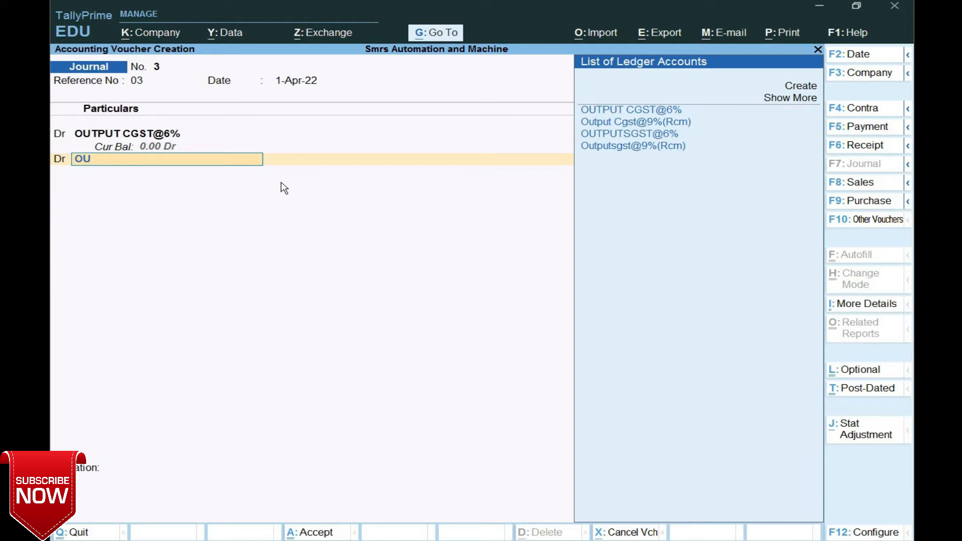
pyautogui.press('Down')
pyautogui.press('Down')
pyautogui.press('Return')
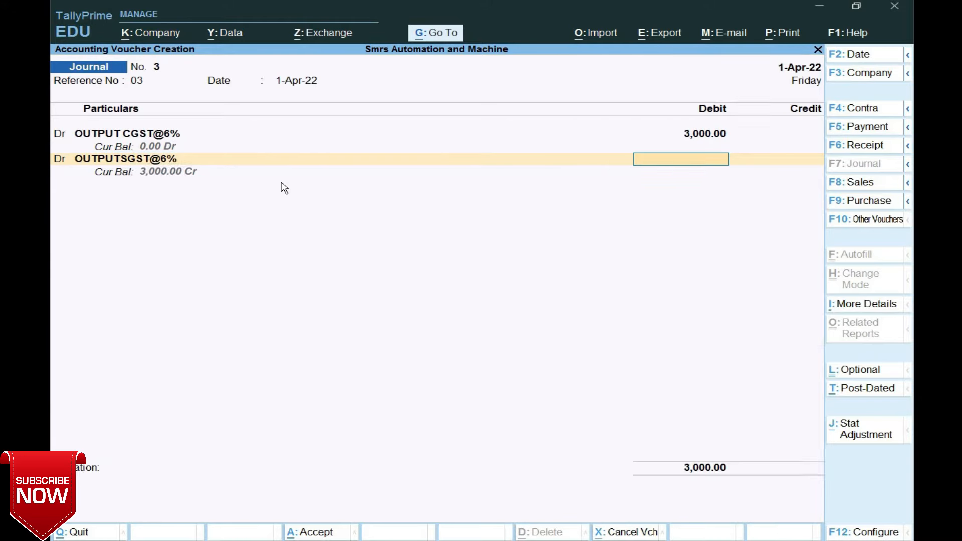
pyautogui.write('3000')
pyautogui.press('Return')
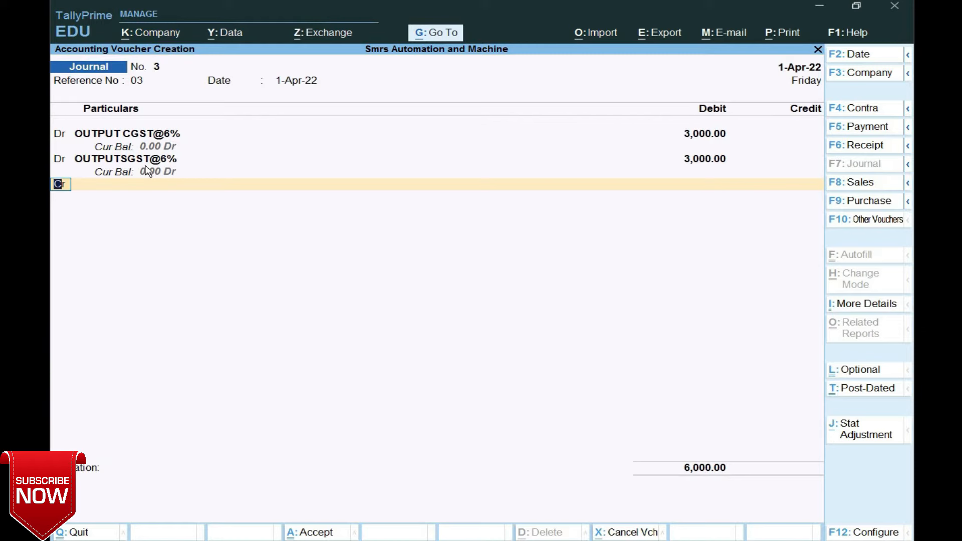
# Add a credit line for the Inputcgst@9% ledger with an amount of 1,800
pyautogui.press('Return')
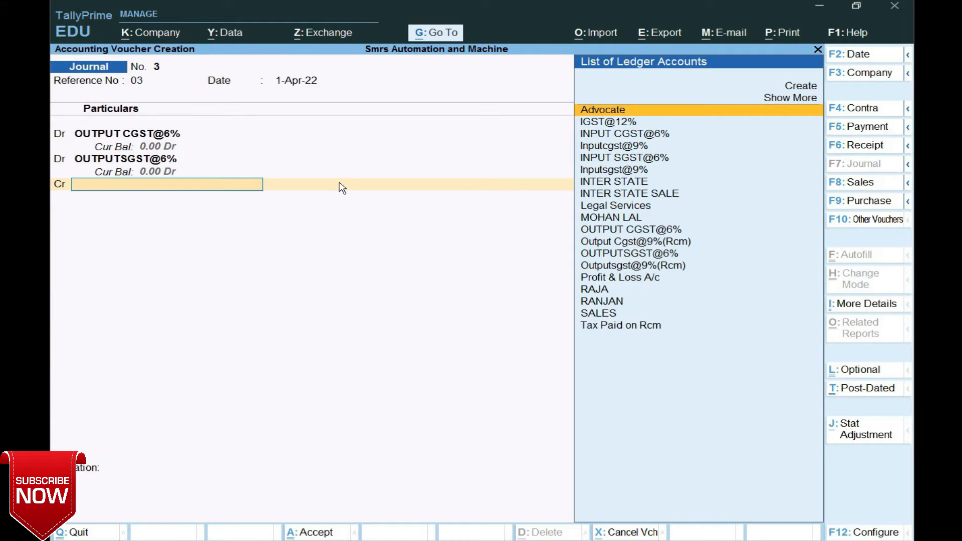
pyautogui.write('INPU')
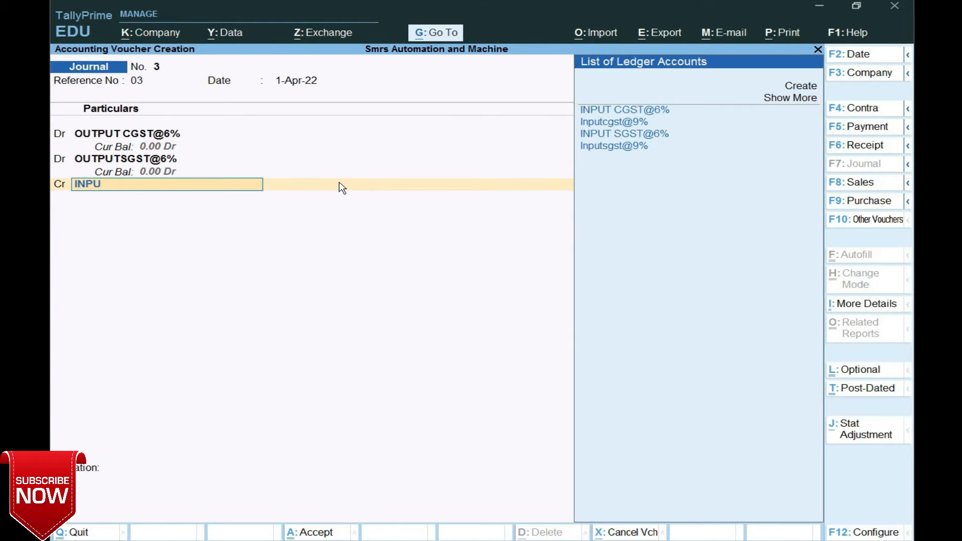
pyautogui.press('Down')
pyautogui.press('Down')
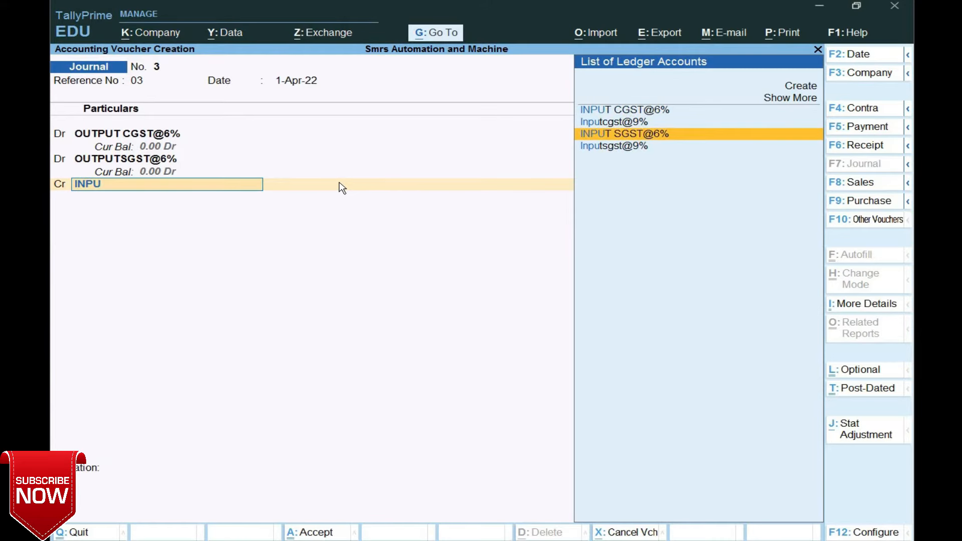
pyautogui.press('Up')
pyautogui.press('Return')
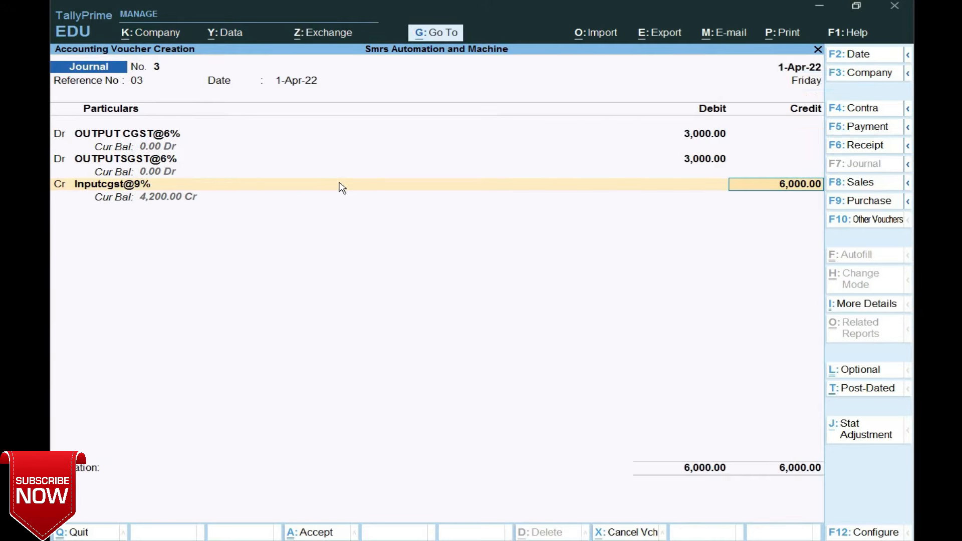
pyautogui.write('1800')
pyautogui.press('Return')
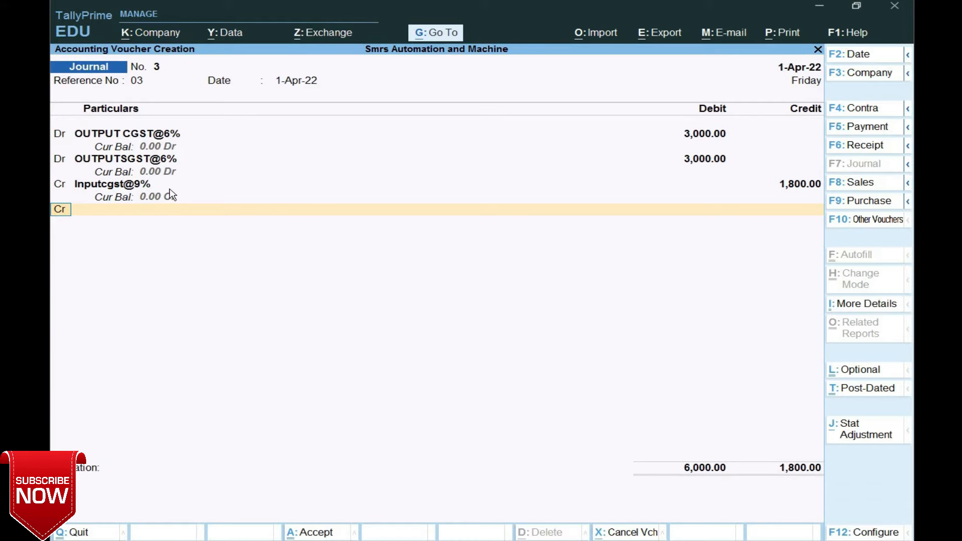
# Add a credit line for the Inputsgst@9% ledger with an amount of 1,800
pyautogui.press('Return')
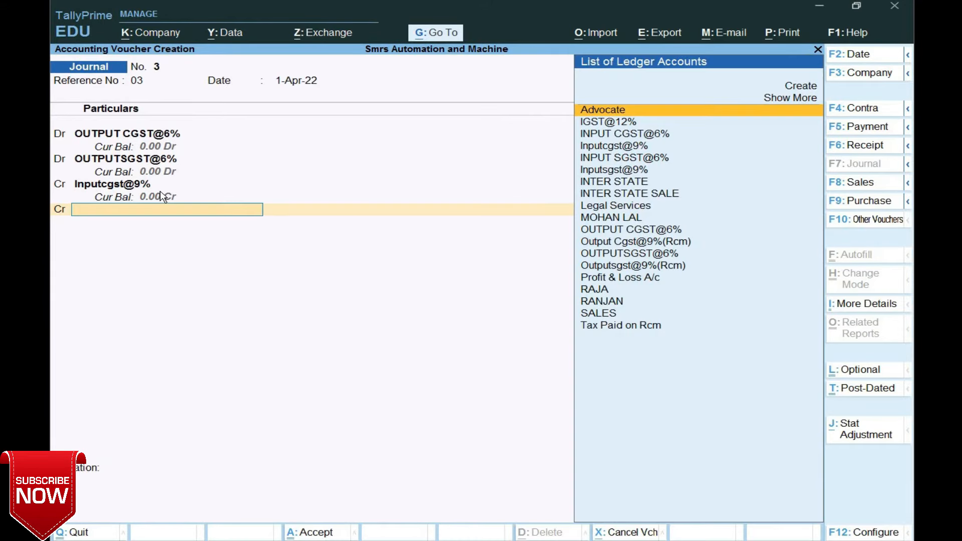
pyautogui.write('IN')
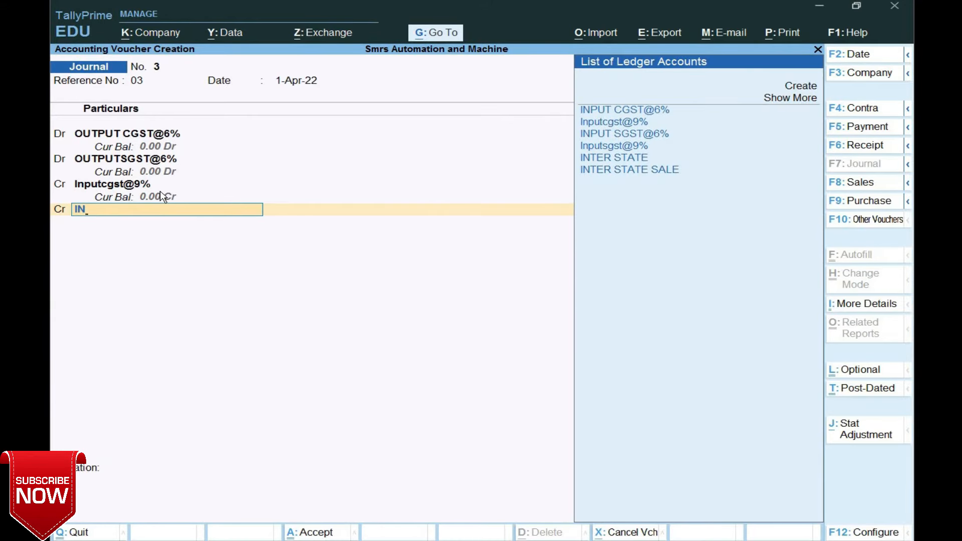
pyautogui.press('Down')
pyautogui.press('Down')
pyautogui.press('Up')
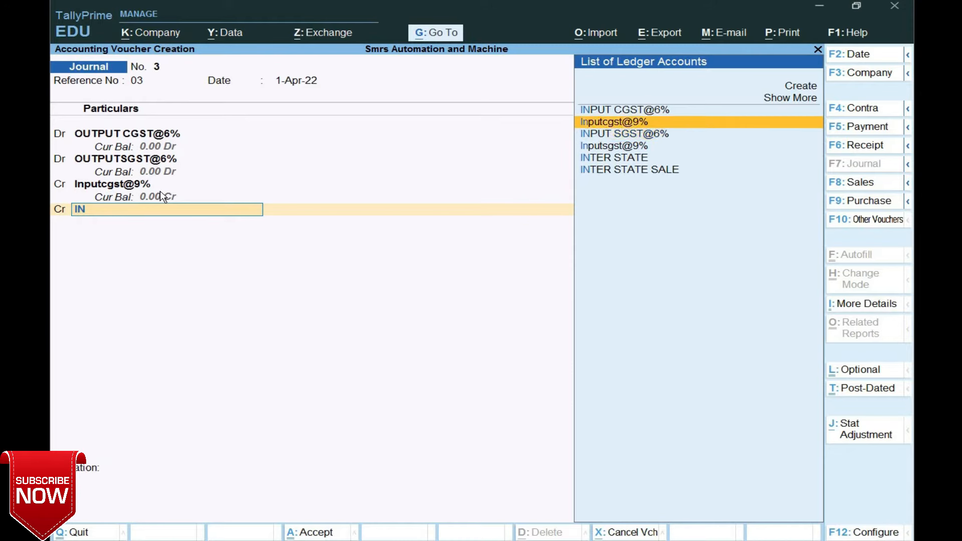
pyautogui.press('Down')
pyautogui.press('Down')
pyautogui.press('Return')
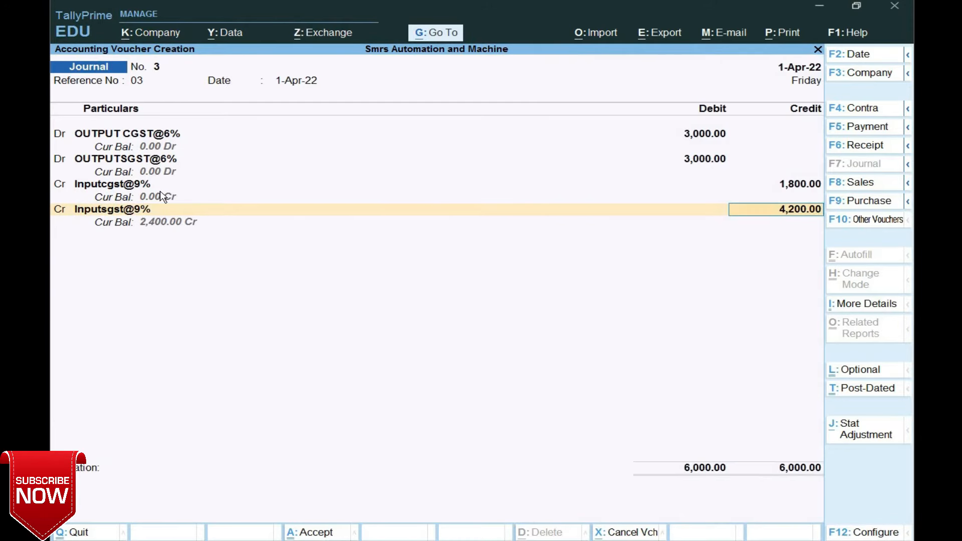
pyautogui.write('1800')
pyautogui.press('Return')
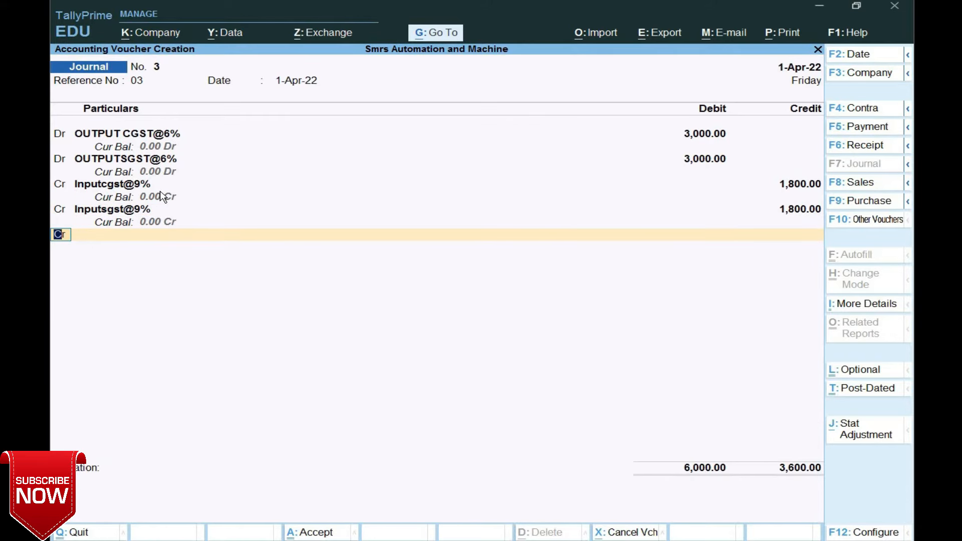
# Add a credit line for the INPUT CGST@6% ledger with an amount of 600
pyautogui.press('Return')
pyautogui.write('IN')
pyautogui.press('Return')
pyautogui.write('1200')
pyautogui.press('Return')
# Add a credit line for the INPUT SGST@6% ledger and set its amount to 600
pyautogui.press('Return')
pyautogui.write('IN')
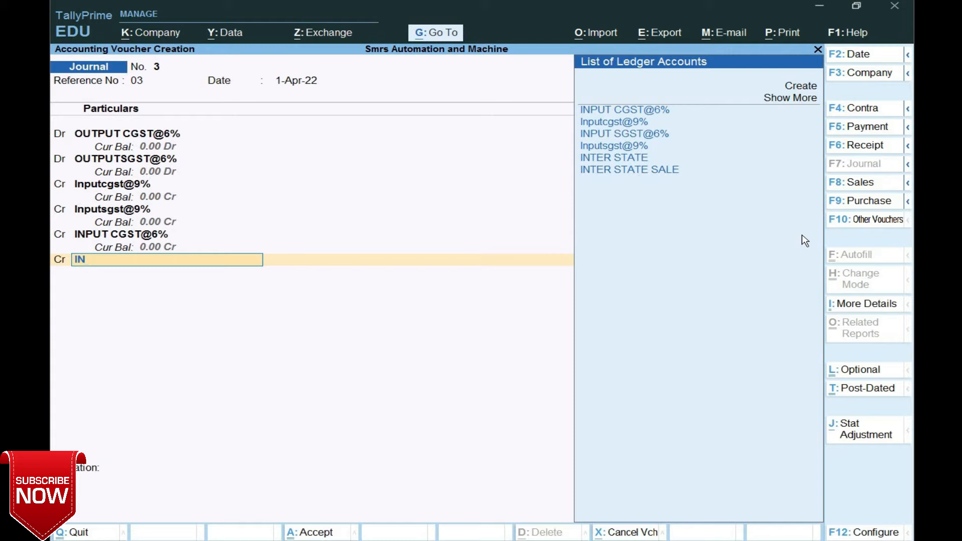
pyautogui.press('Down')
pyautogui.press('Down')
pyautogui.press('Return')
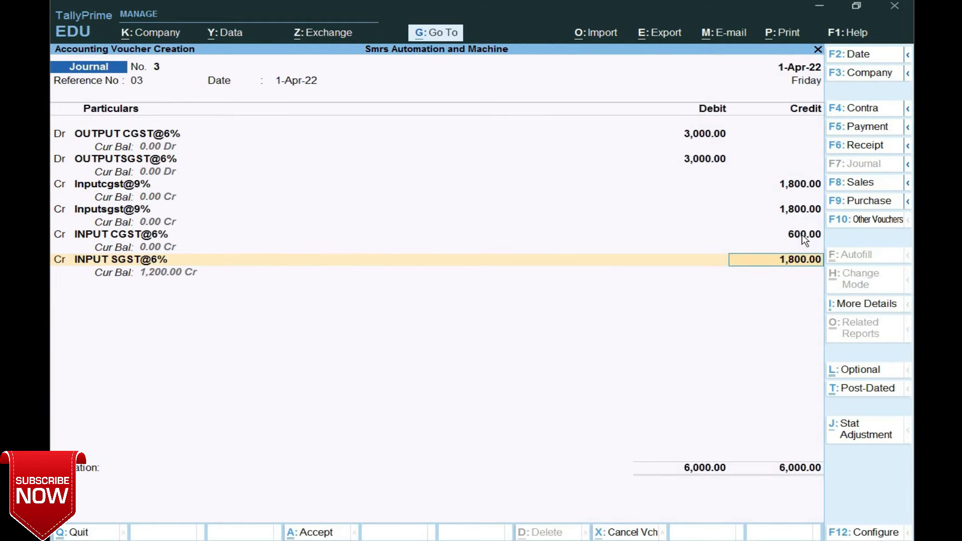
pyautogui.write('6000')
pyautogui.press('Return')
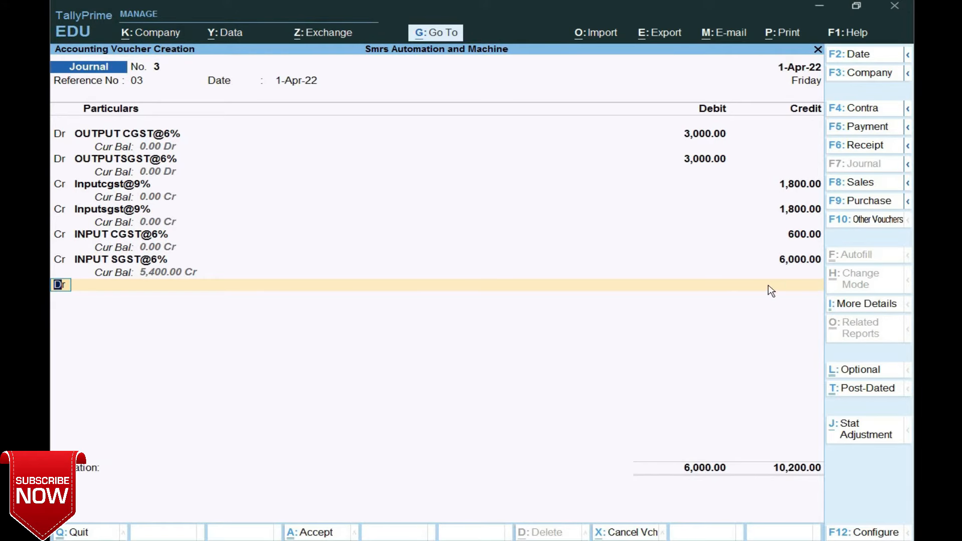
pyautogui.click(796, 262)
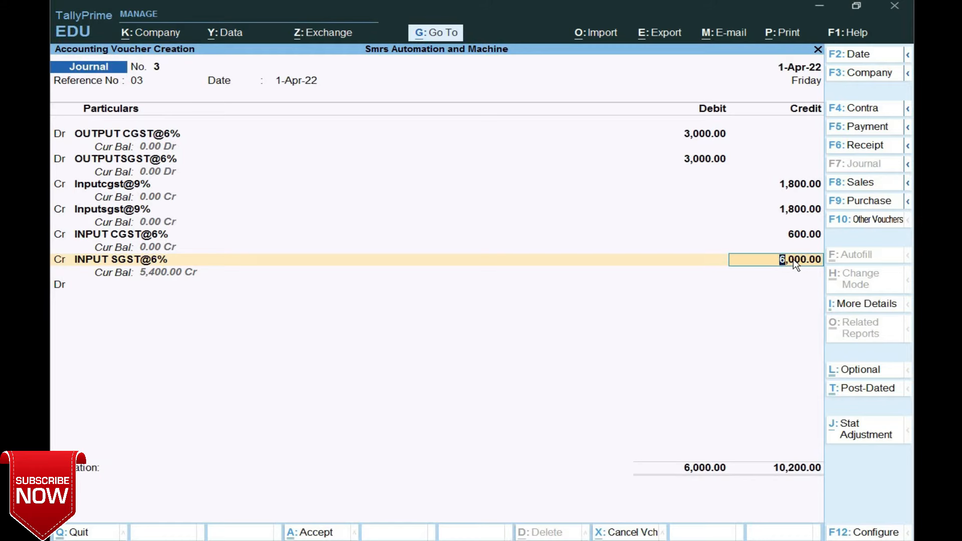
pyautogui.write('600')
pyautogui.press('Return')
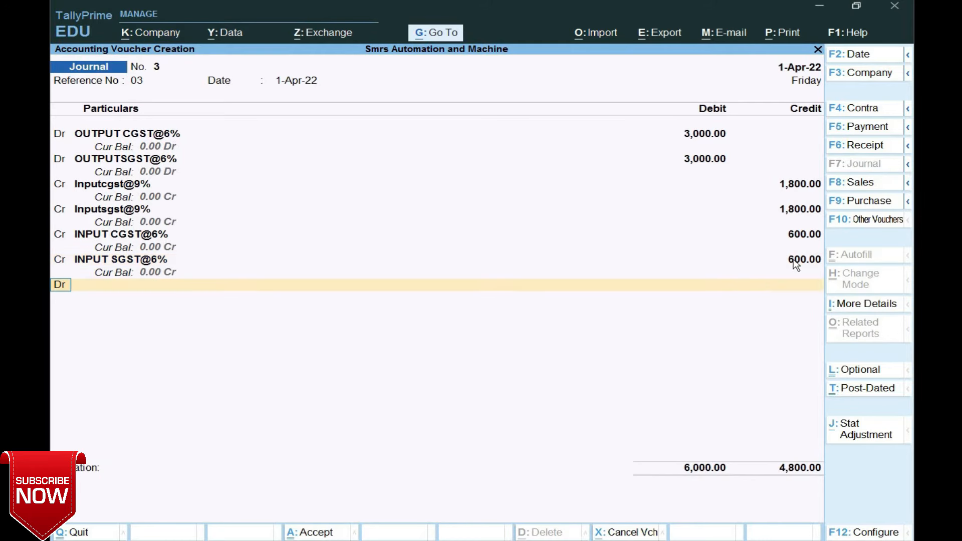
pyautogui.press('Return')
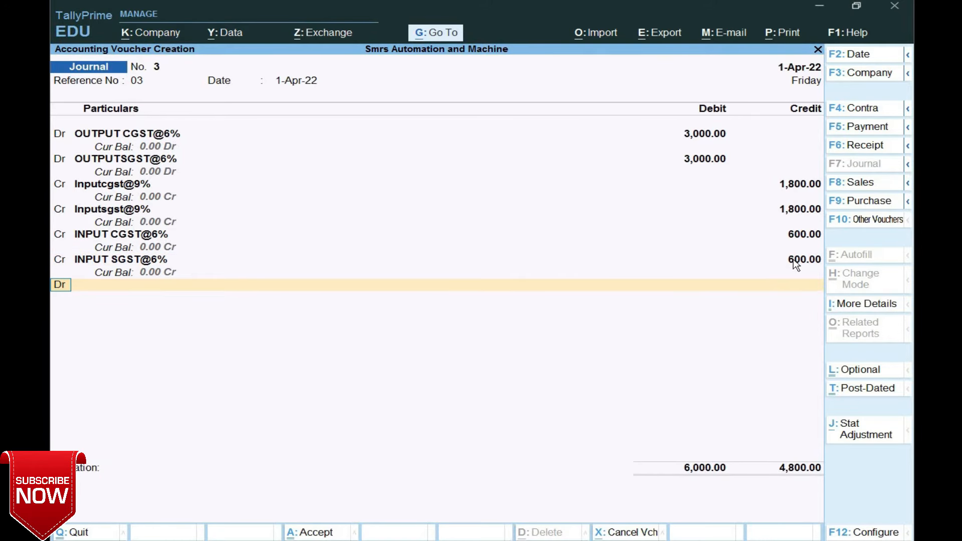